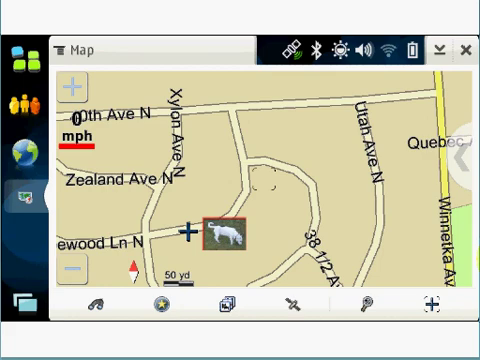
# Step: Bring up the list of installed applications from the launcher
pyautogui.click(24, 60)
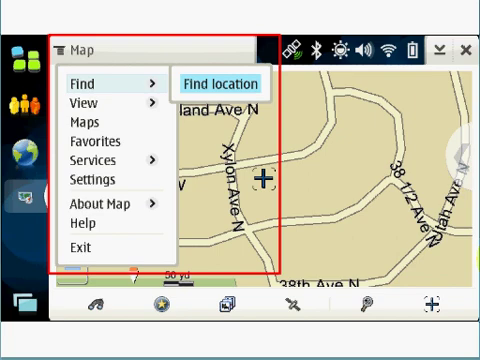
# Step: Open the Address search form with blank Street, City or ZIP code, and Number fields
pyautogui.click(220, 84)
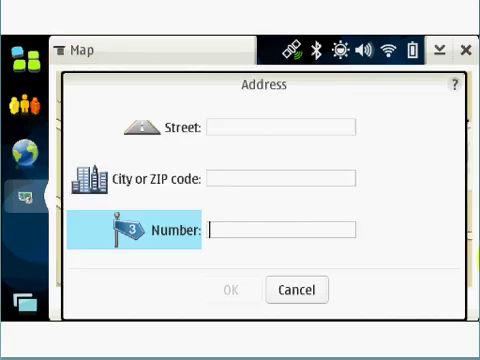